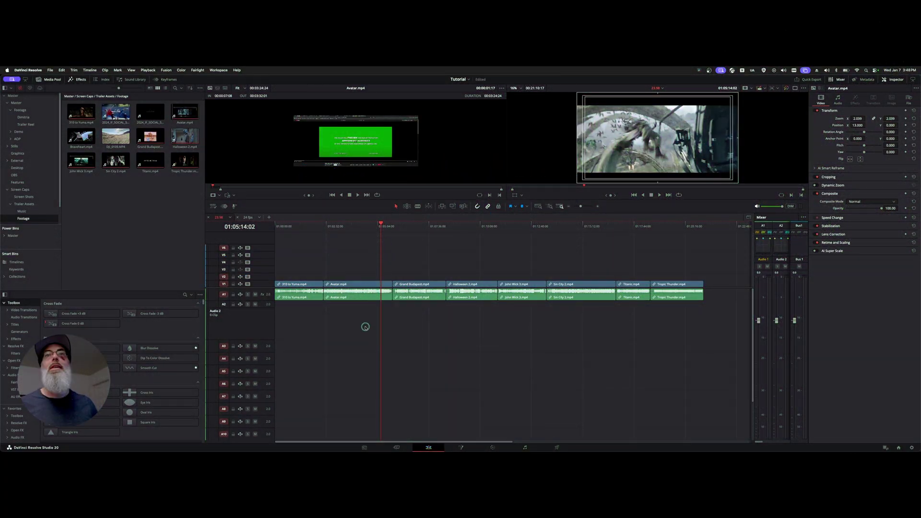
Select the Avatar timeline clip and toggle its Transform off and on to compare framing
left_click(353, 286)
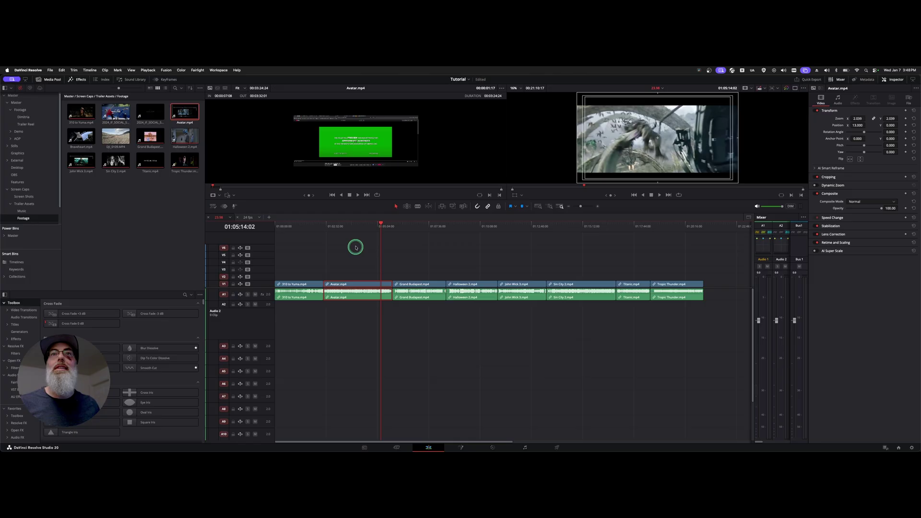
left_click(356, 248)
left_click(355, 224)
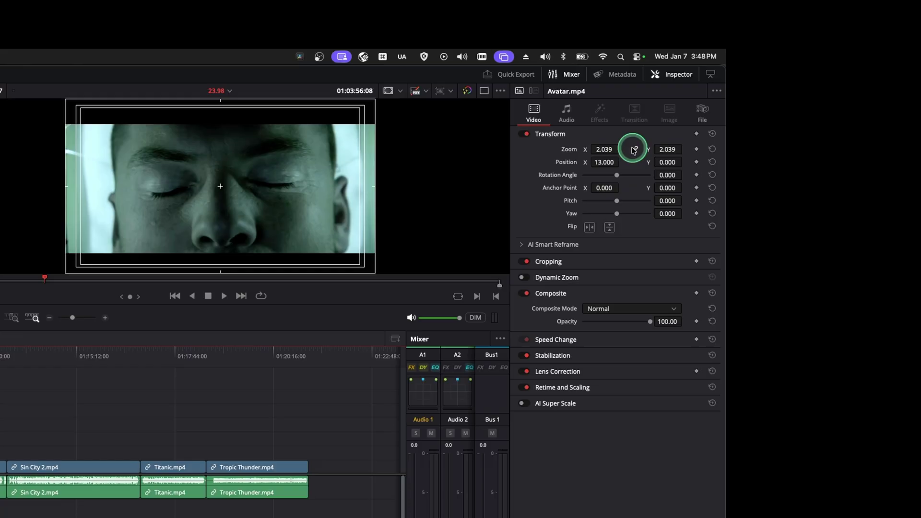
left_click(528, 136)
left_click(528, 136)
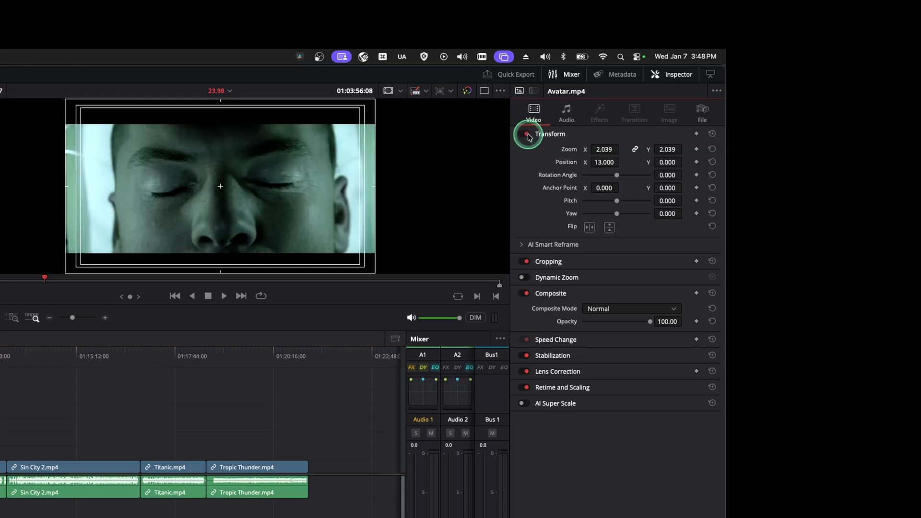
left_click(527, 136)
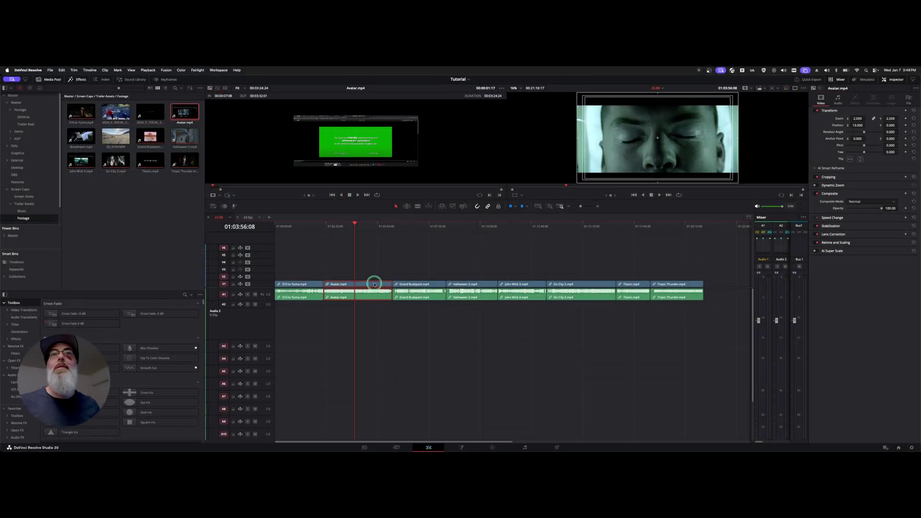
Play the Avatar source clip, then compare the Grand Budapest (1.781) and Avatar (2.039) timeline zooms
double_click(374, 285)
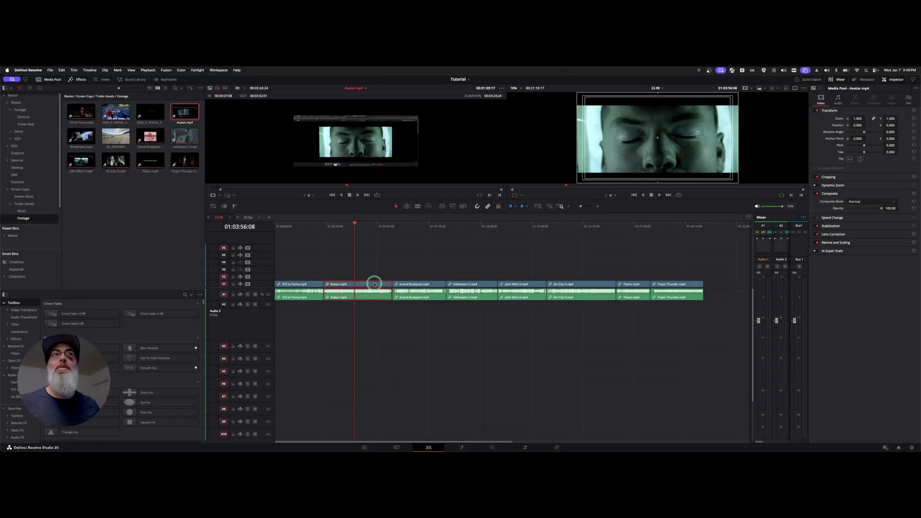
left_click(370, 121)
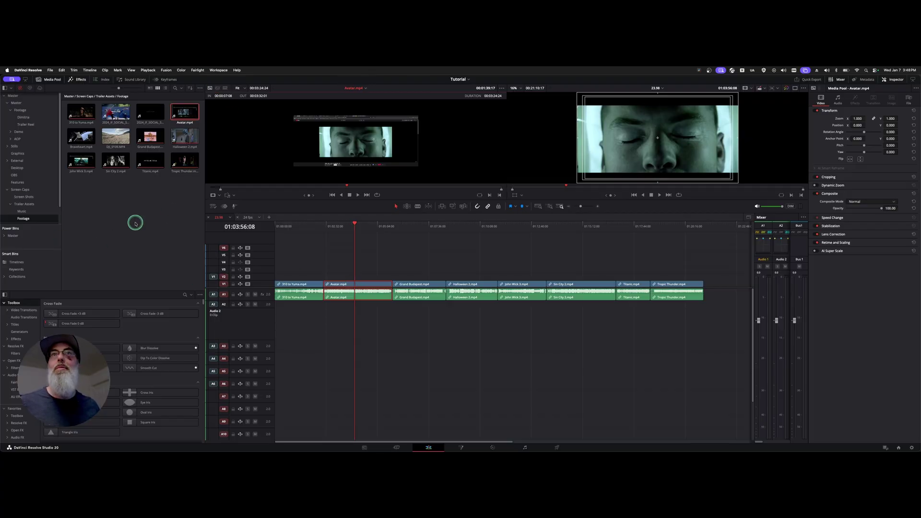
key("space")
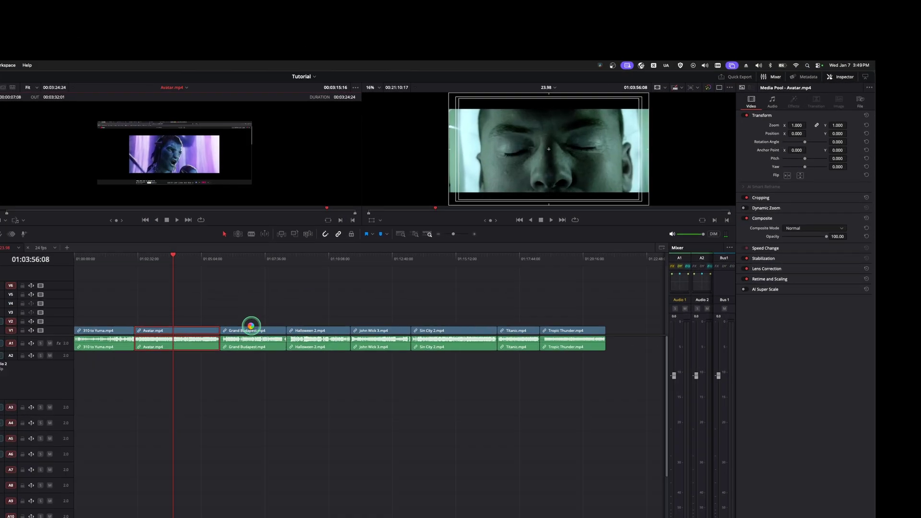
left_click(403, 284)
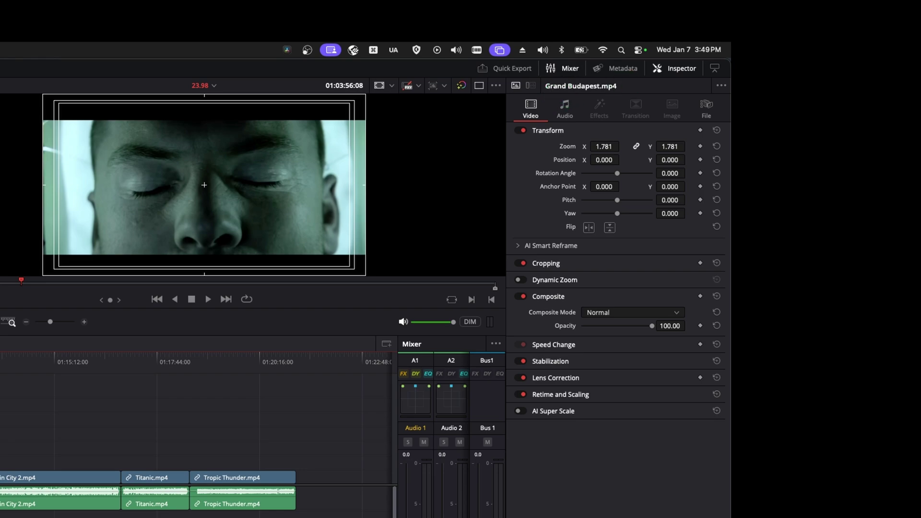
left_click(191, 114)
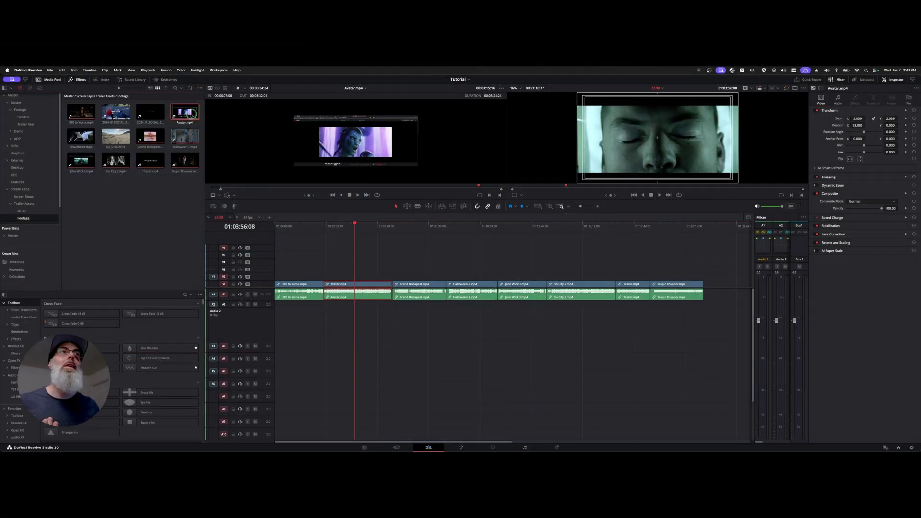
Set the media-pool Avatar clip's Zoom to 2.040 and drop it onto the timeline
left_click(859, 86)
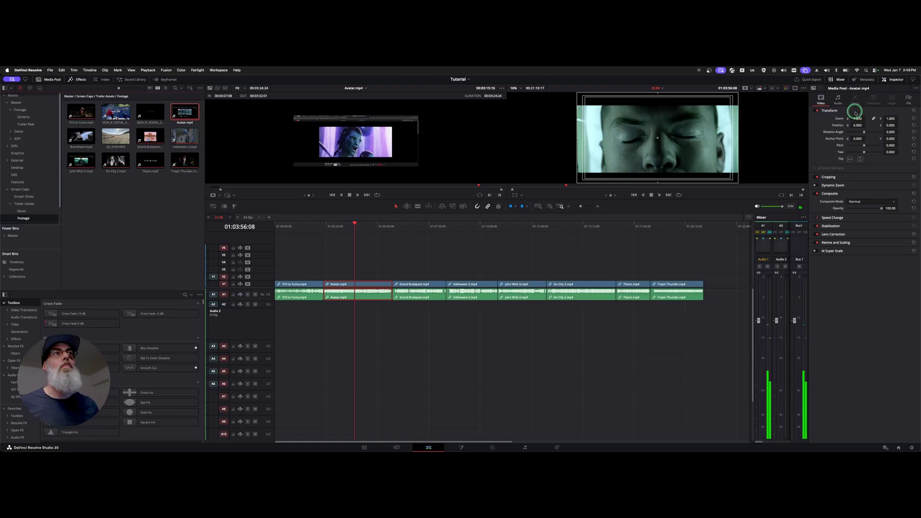
left_click_drag(858, 118, 887, 119)
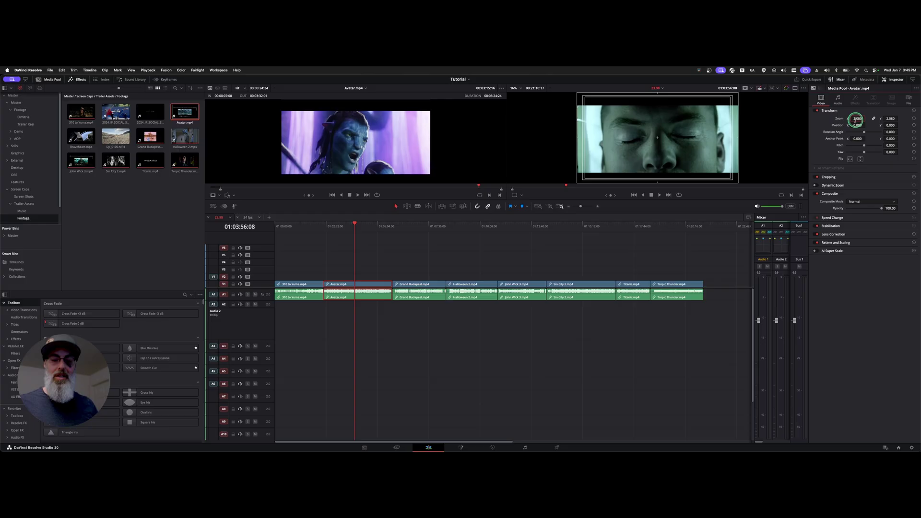
left_click(351, 224)
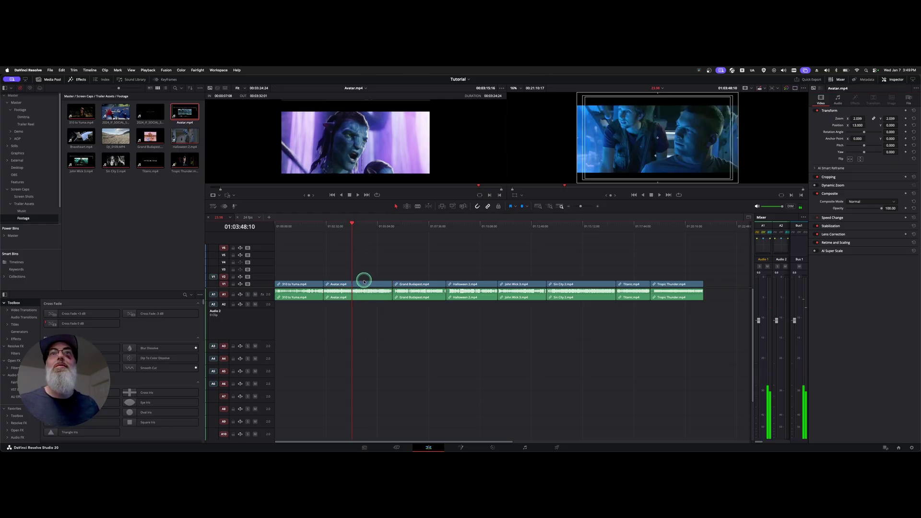
mouse_move(355, 151)
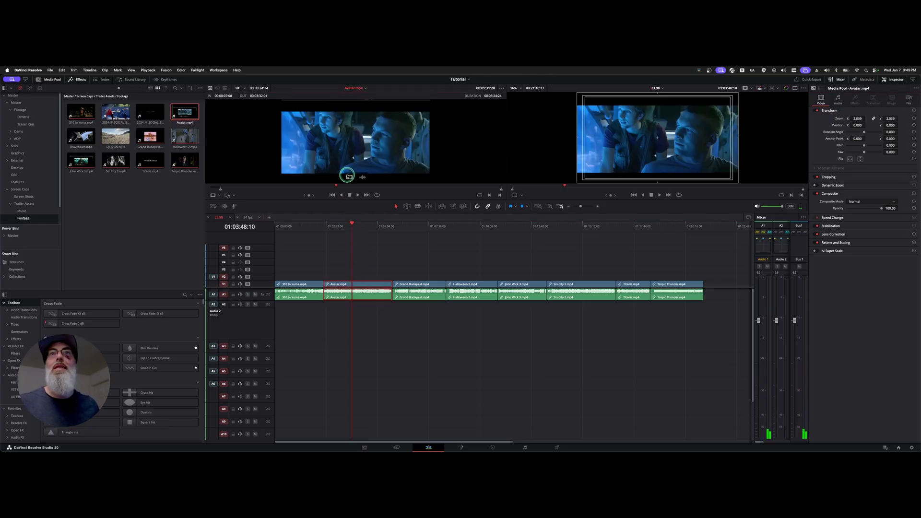
left_click_drag(350, 182, 338, 276)
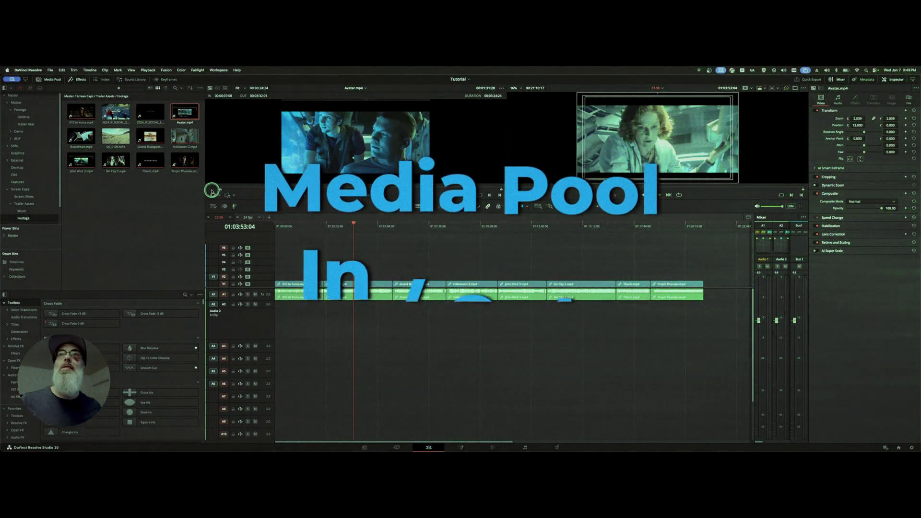
Rewind the Avatar source clip to its green rating card and leave the full-screen preview
left_click(212, 189)
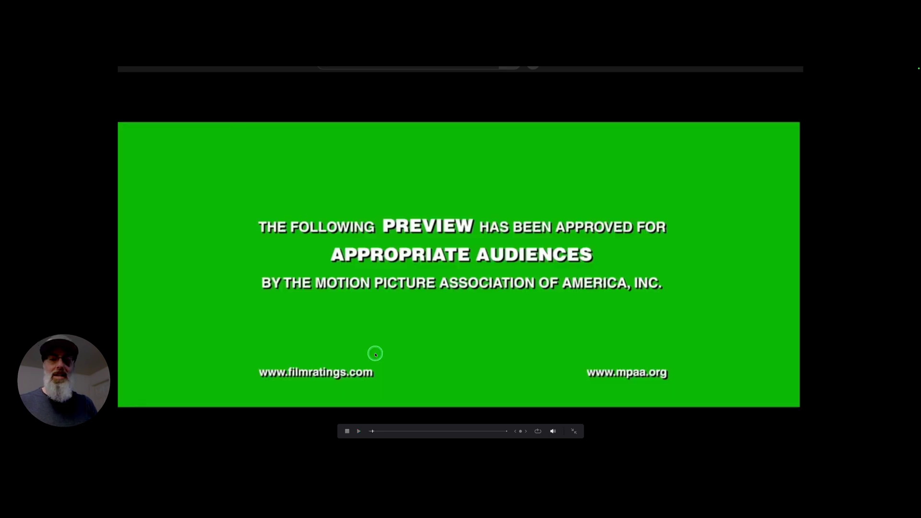
key("Escape")
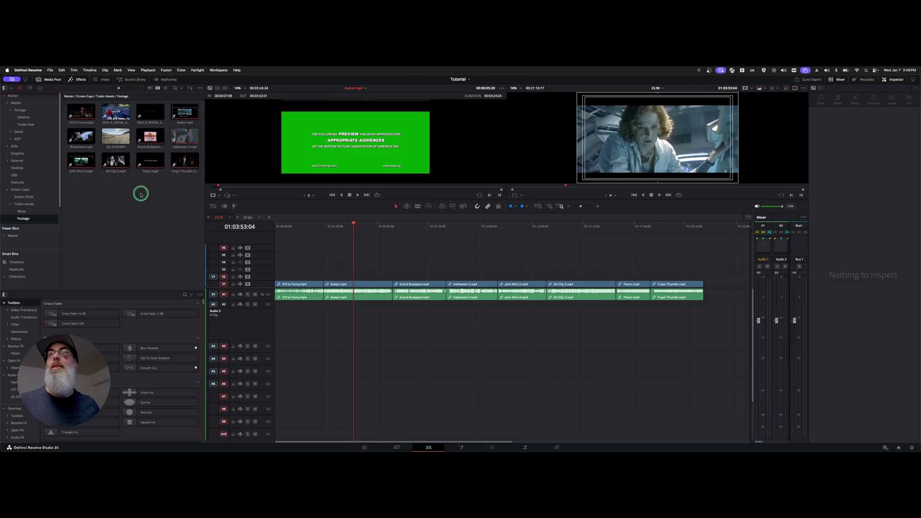
Mark DJI_0109's in point at 00:00:21:06 and its out point at 00:00:48:16
left_click(115, 136)
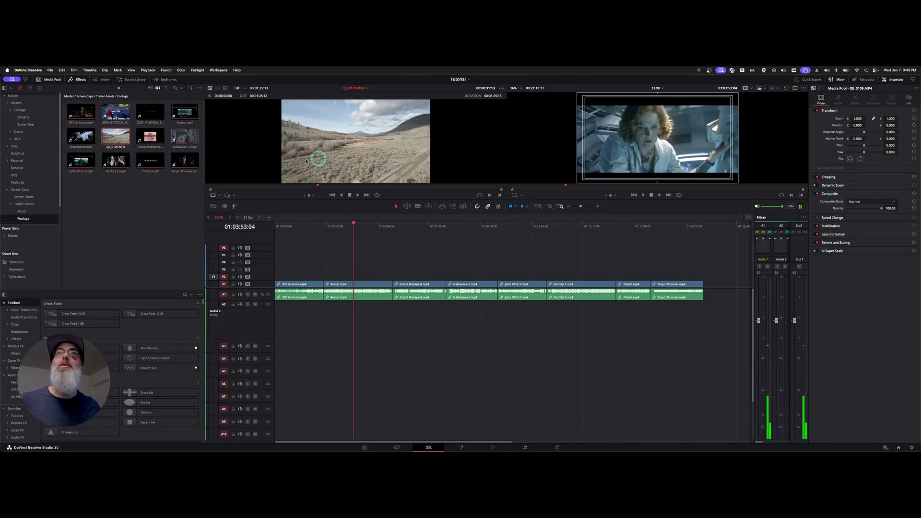
left_click(141, 231)
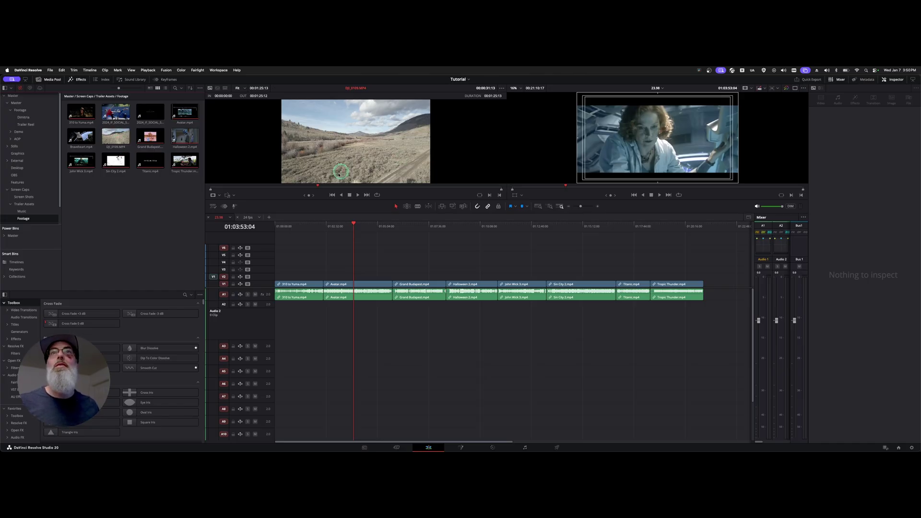
left_click_drag(307, 187, 282, 186)
key("i")
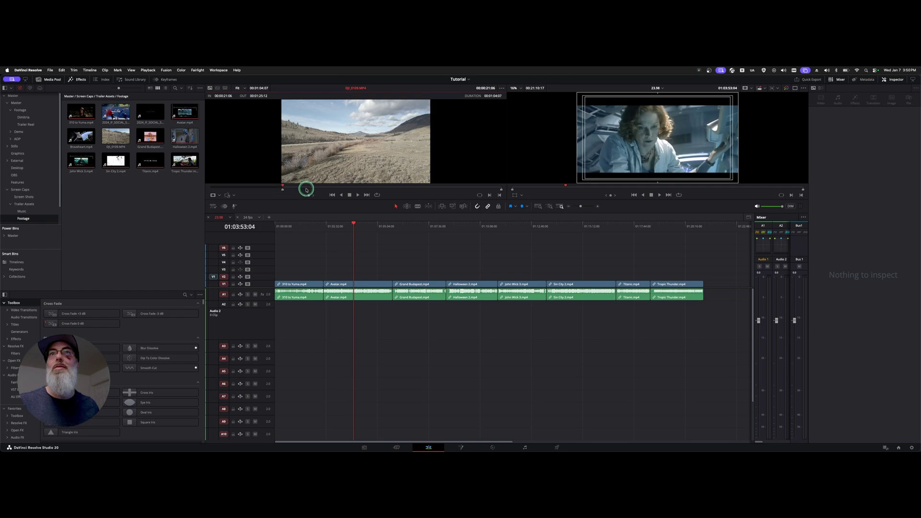
left_click_drag(310, 187, 376, 187)
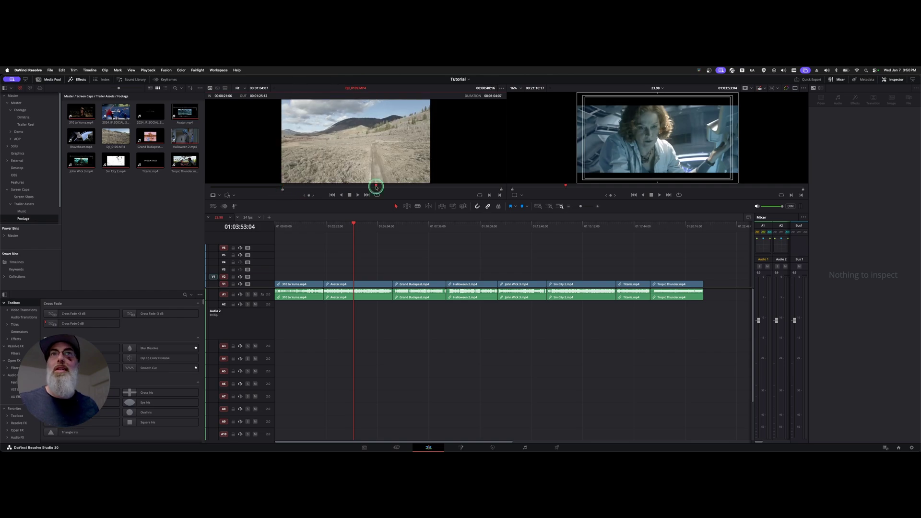
key("o")
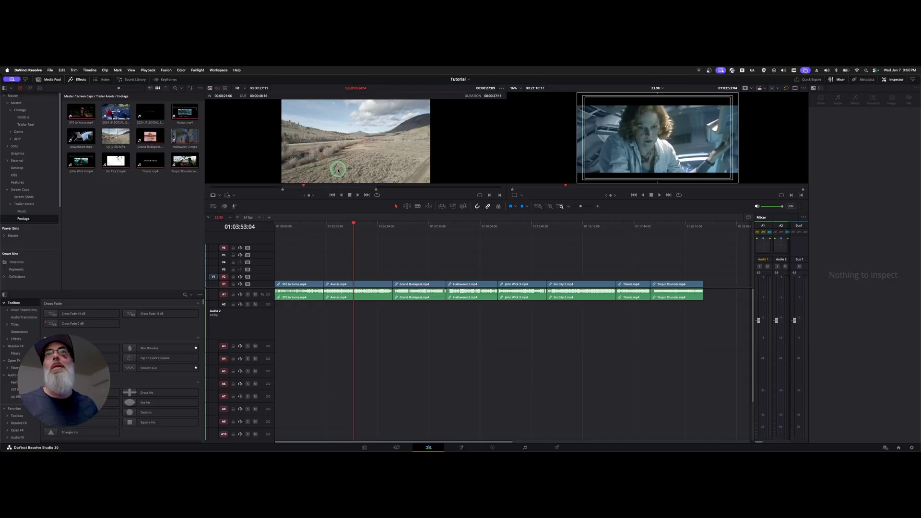
Place the trimmed DJI_0109 clip on V3, delete it, and clear its in/out marks
left_click_drag(335, 164, 349, 276)
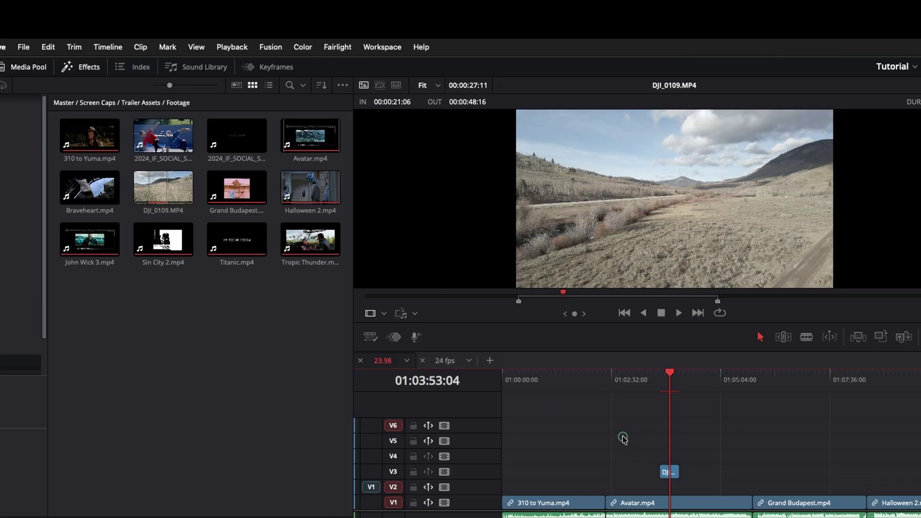
left_click_drag(623, 436, 745, 489)
key("Delete")
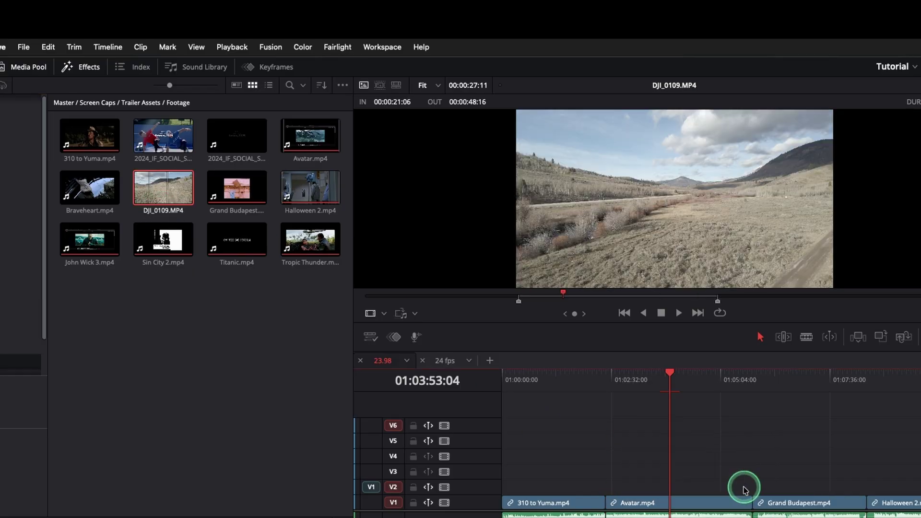
left_click(294, 367)
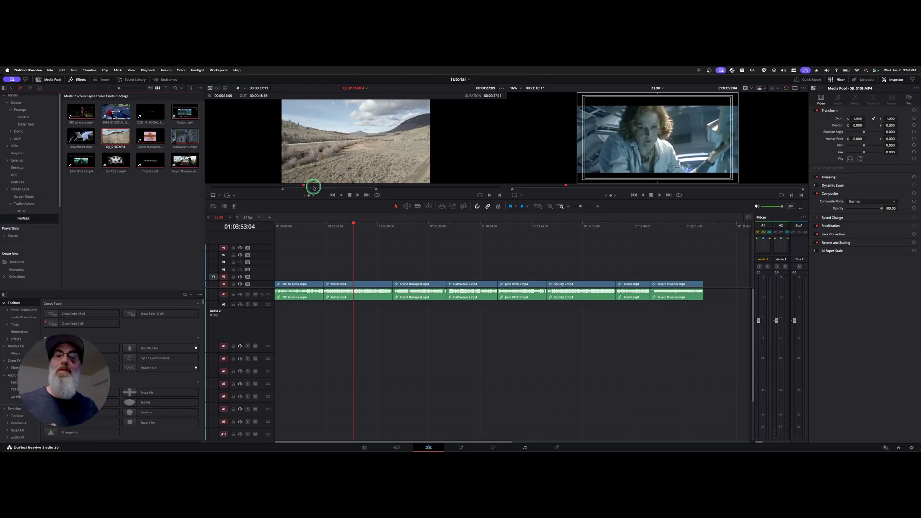
key("alt+x")
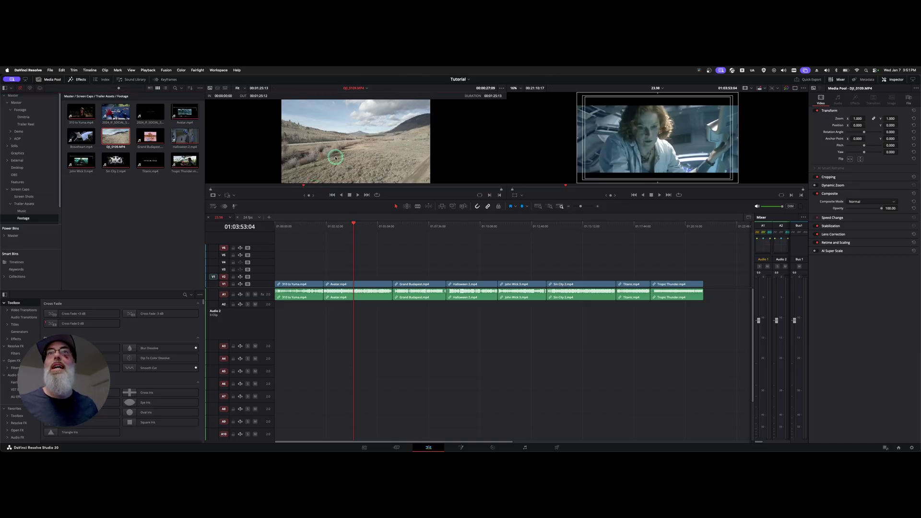
Load the Halloween 2 media-pool clip and set its Zoom X to 1.640
left_click(165, 229)
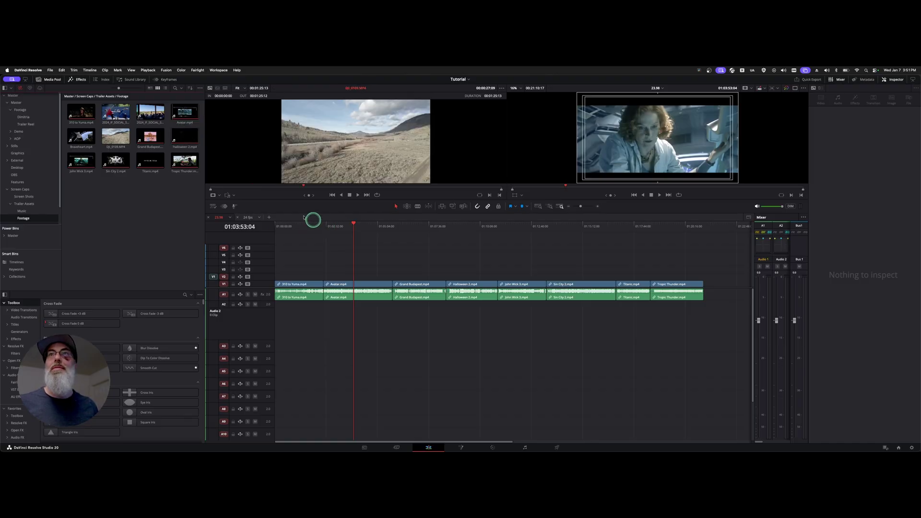
left_click(477, 227)
left_click(469, 226)
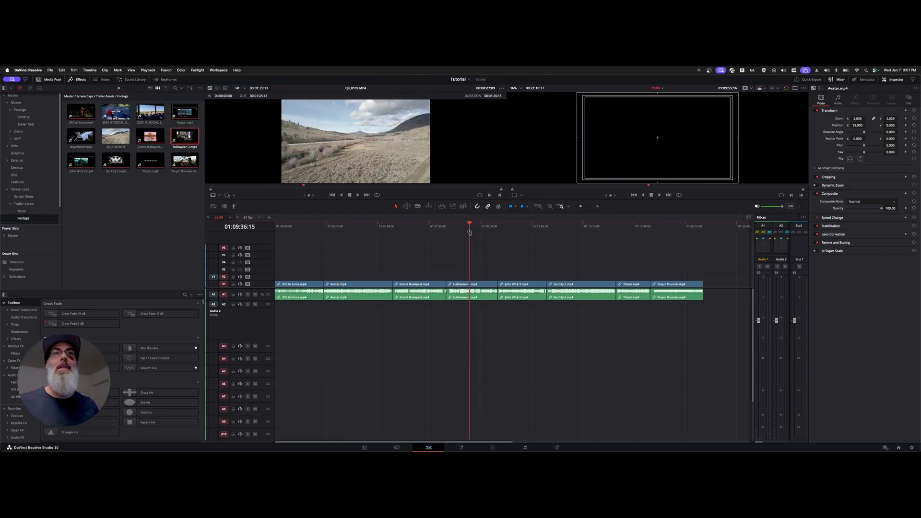
double_click(478, 285)
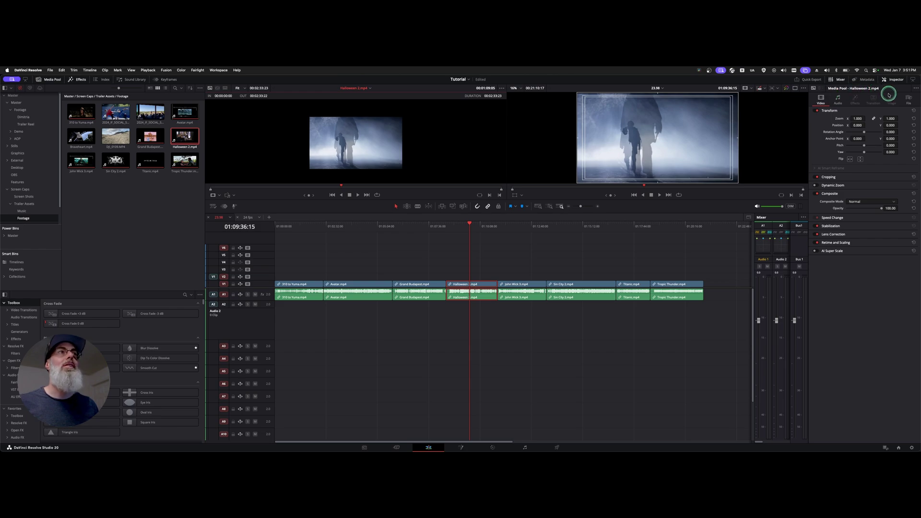
key("q")
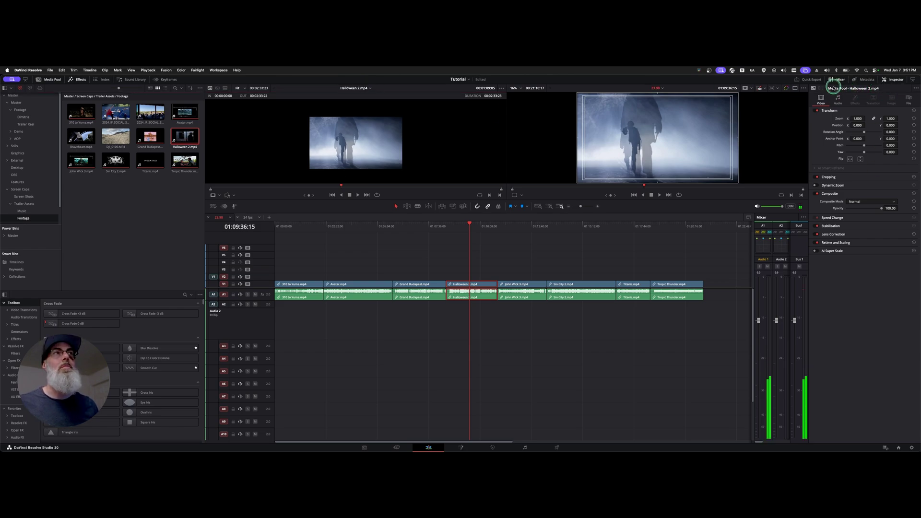
left_click_drag(858, 118, 874, 119)
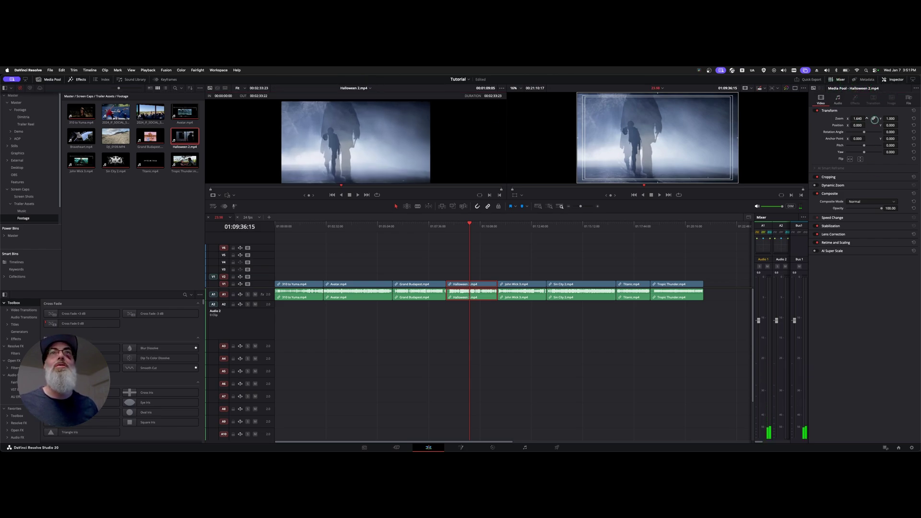